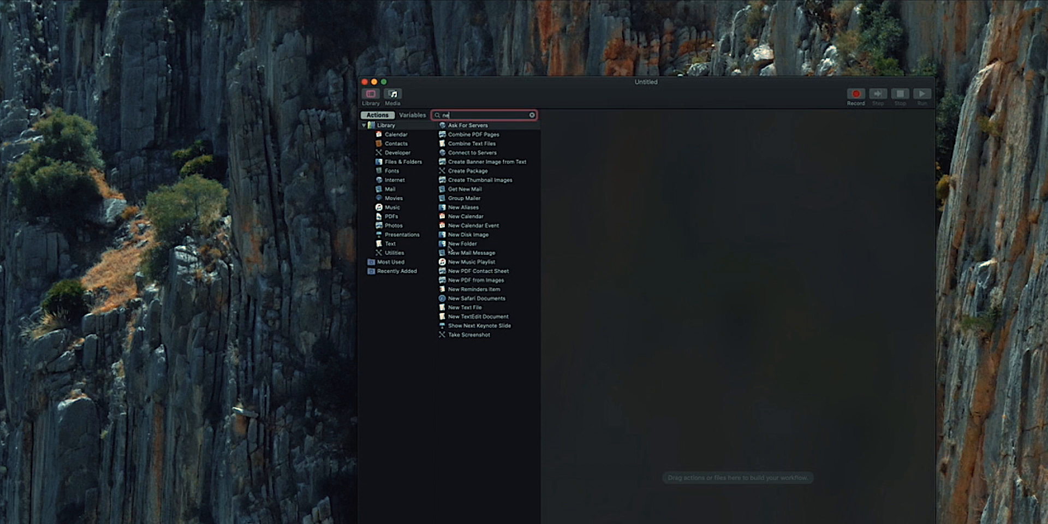
# Add a New Folder action to the workflow and set it to show when the workflow runs
pyautogui.moveTo(454, 244); pyautogui.dragTo(693, 176)
pyautogui.moveTo(590, 99); pyautogui.dragTo(564, 100)
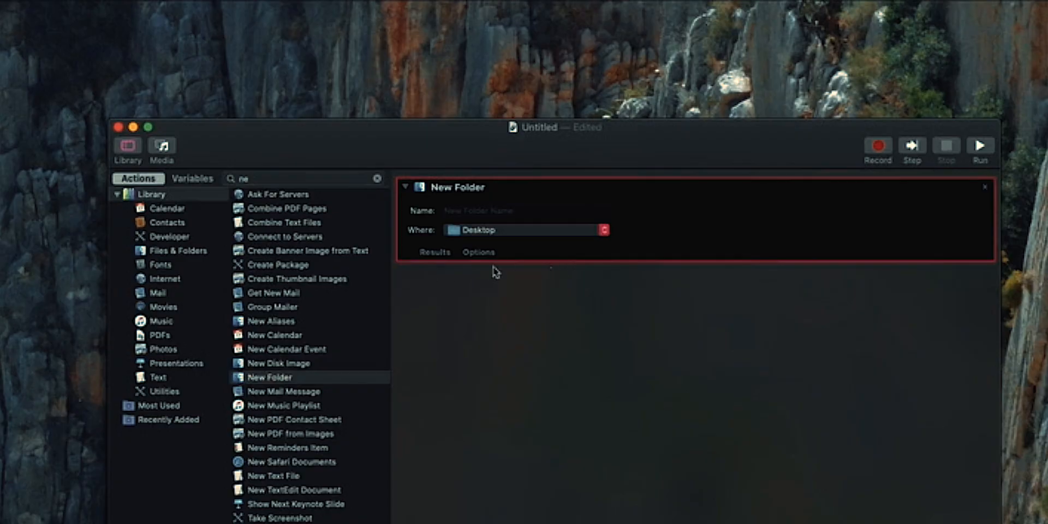
pyautogui.click(521, 113)
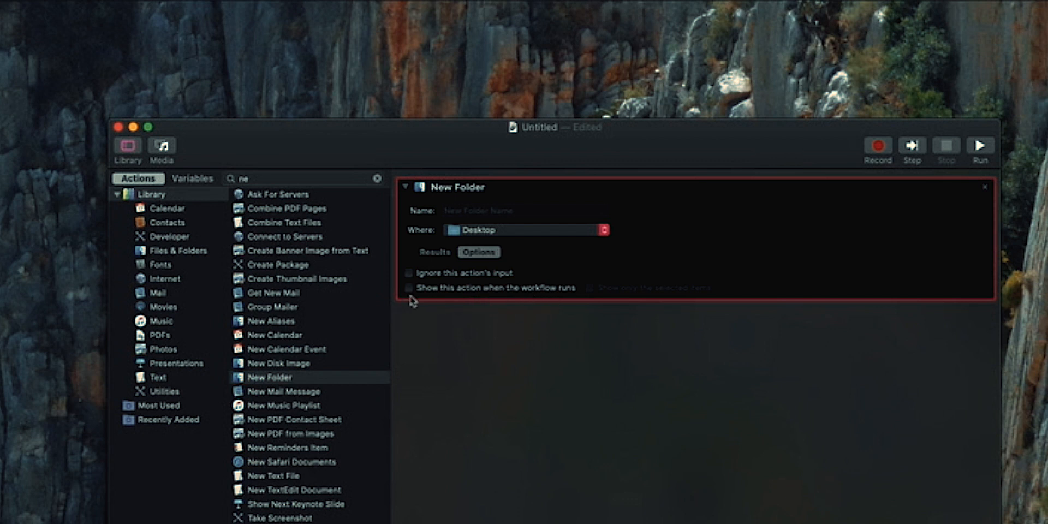
pyautogui.click(409, 288)
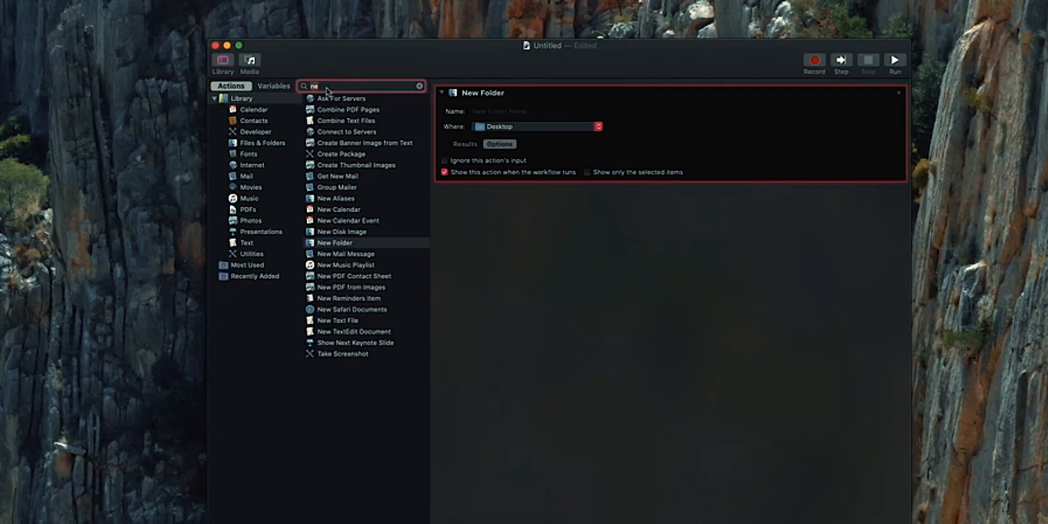
# Add a Set Value of Variable action after the New Folder action, storing into a new variable named New Folder
pyautogui.write('var')
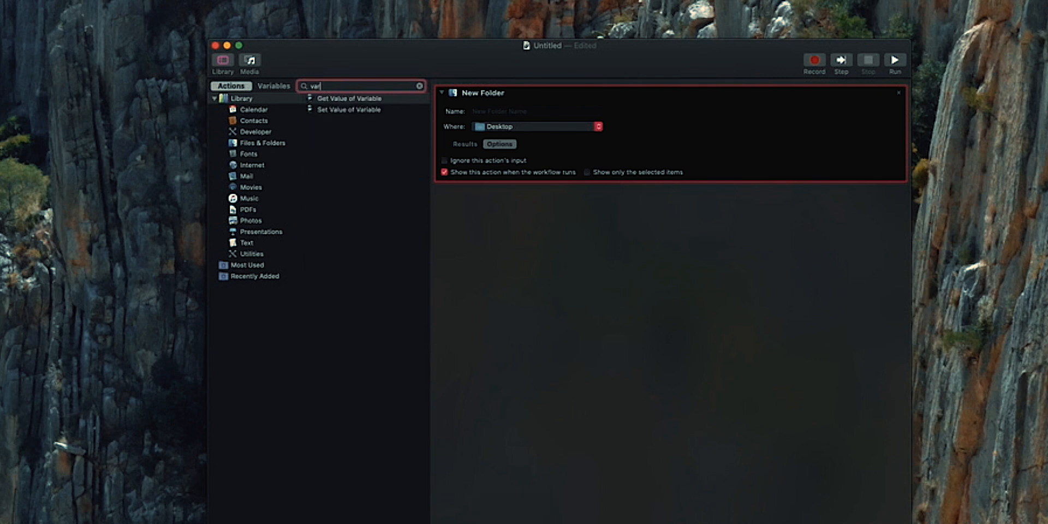
pyautogui.click(354, 110)
pyautogui.moveTo(352, 111); pyautogui.dragTo(567, 247)
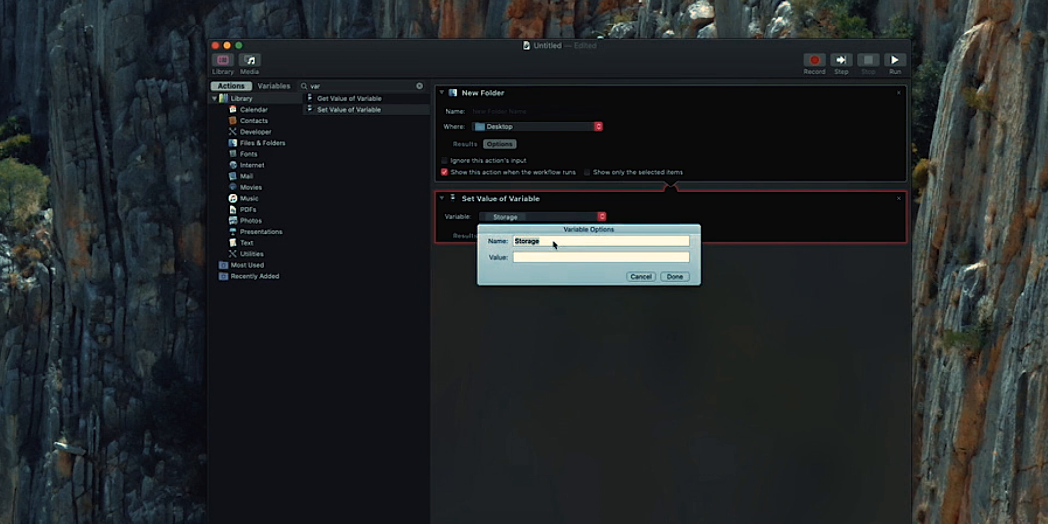
pyautogui.write('ne')
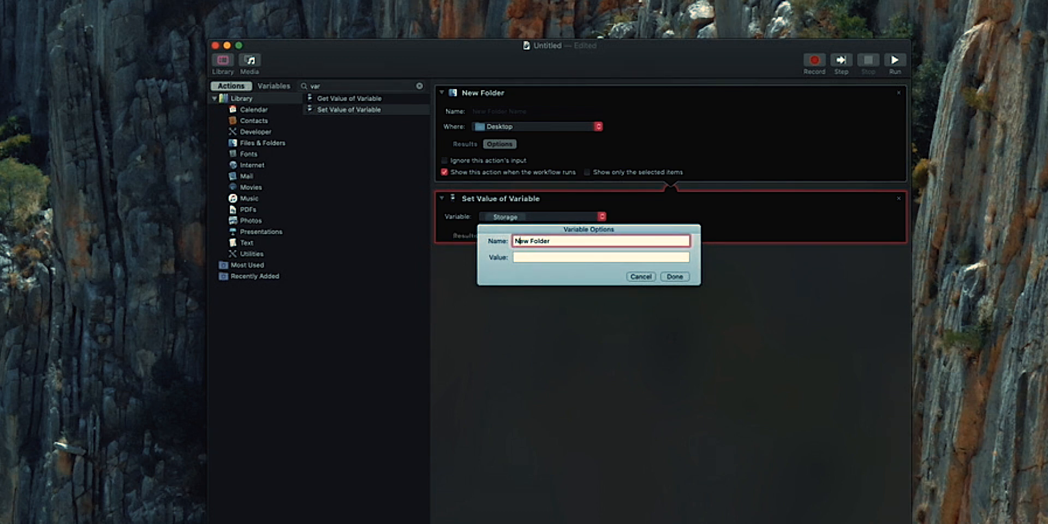
pyautogui.click(676, 276)
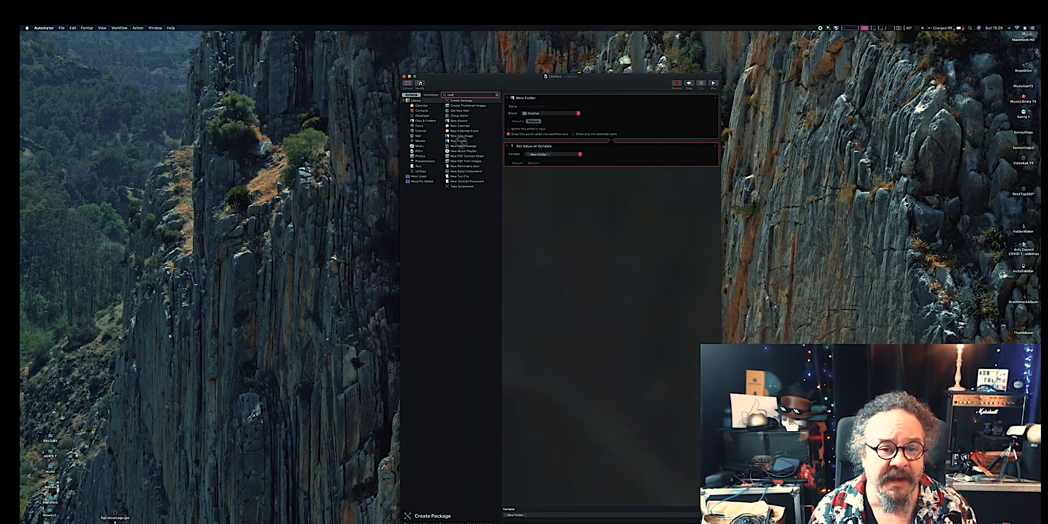
# Add a second New Folder action after Set Value of Variable and name its folder M3
pyautogui.click(461, 141)
pyautogui.moveTo(525, 184); pyautogui.dragTo(547, 192)
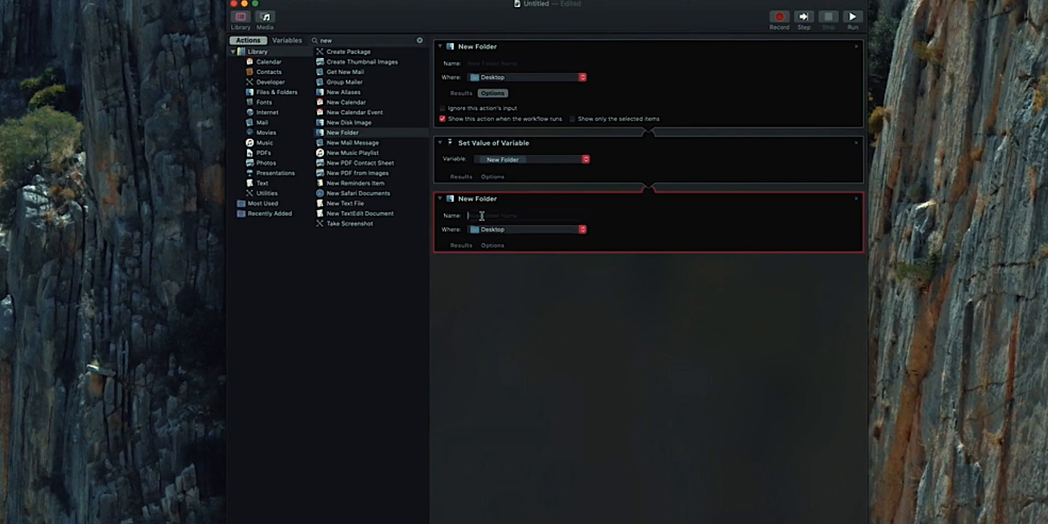
pyautogui.click(482, 215)
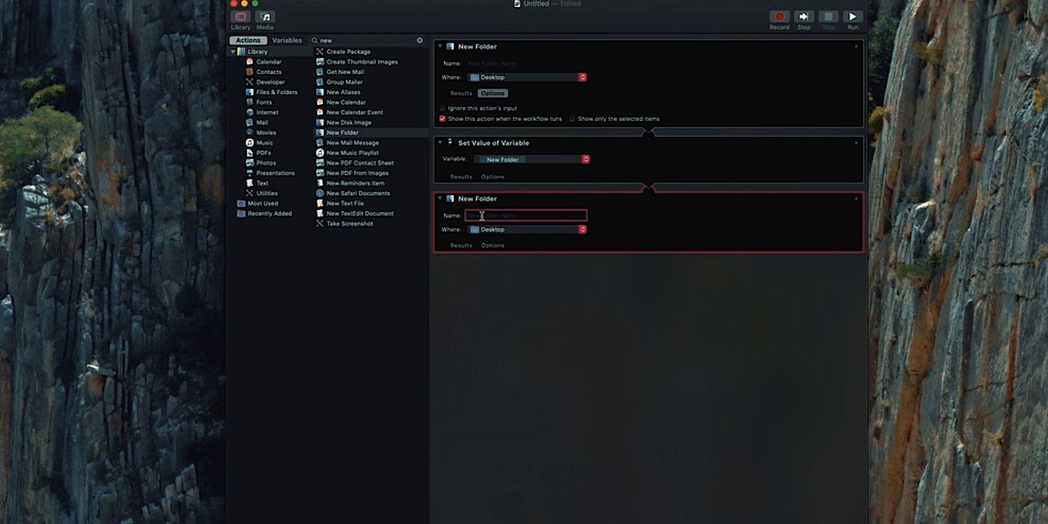
pyautogui.write('M')
pyautogui.write('3')
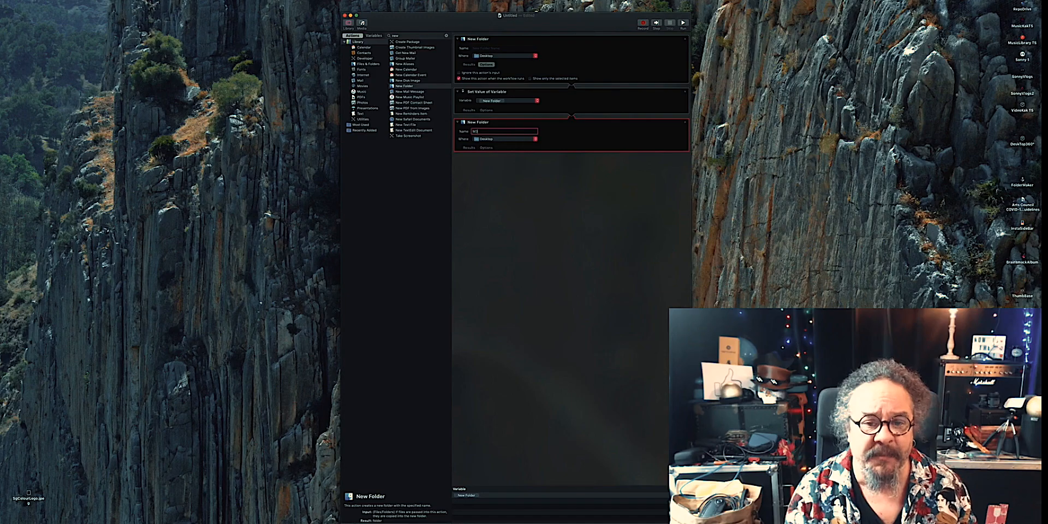
pyautogui.click(576, 128)
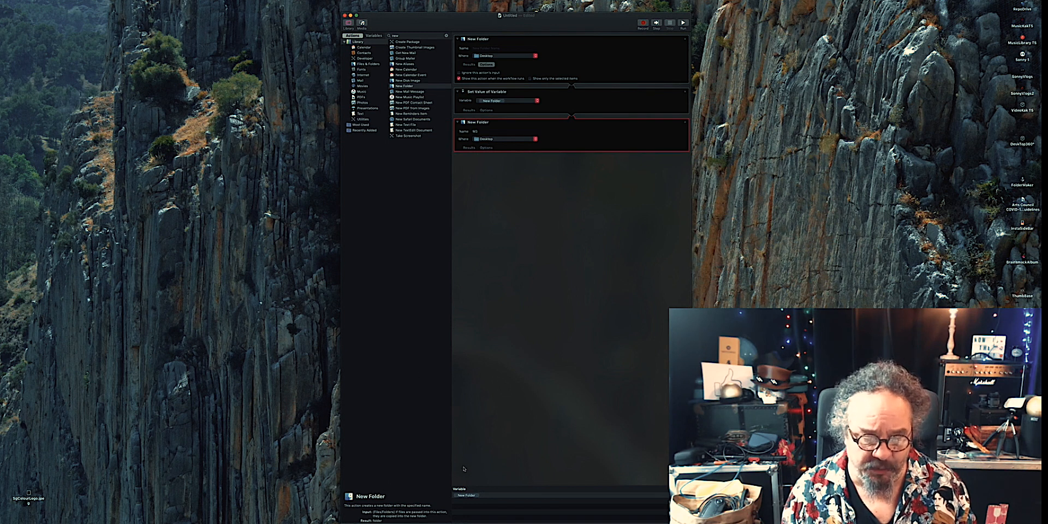
# Set the M3 folder's location to the New Folder variable and make that action ignore its input
pyautogui.moveTo(467, 496); pyautogui.dragTo(522, 133)
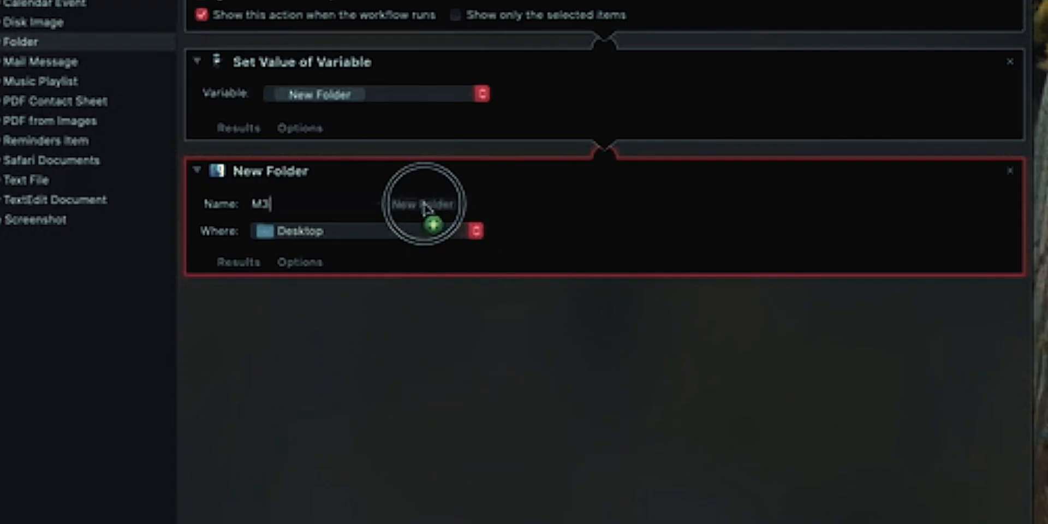
pyautogui.moveTo(425, 209); pyautogui.dragTo(370, 238)
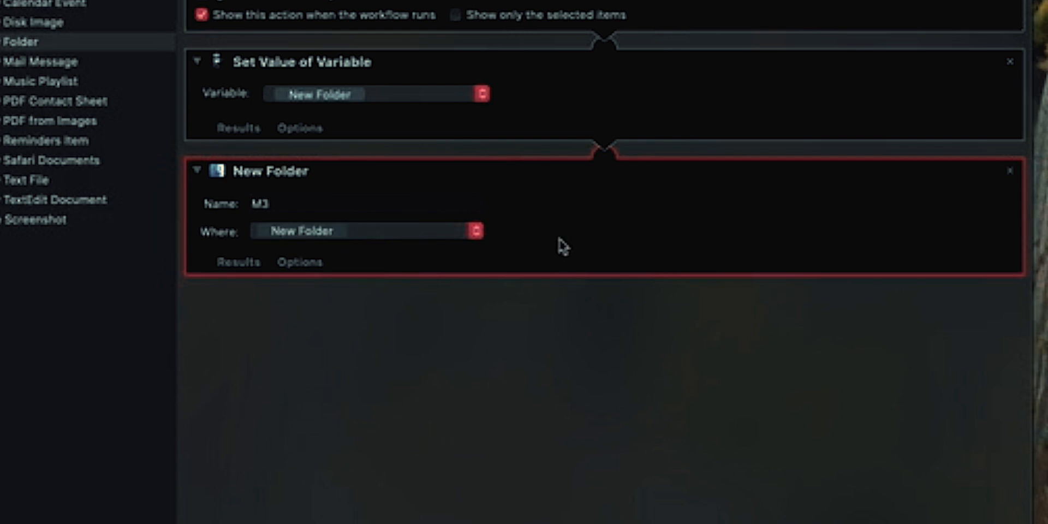
pyautogui.rightClick(586, 223)
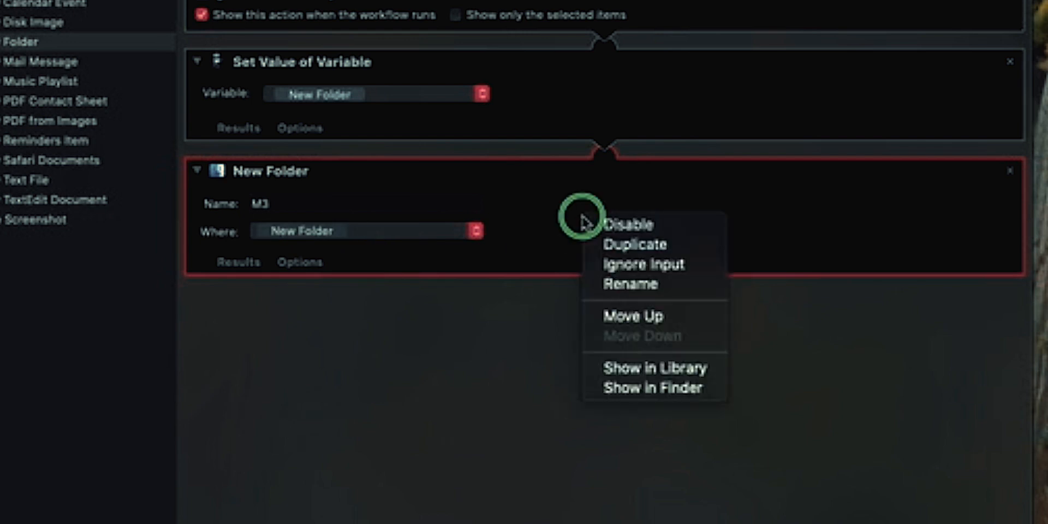
pyautogui.click(637, 271)
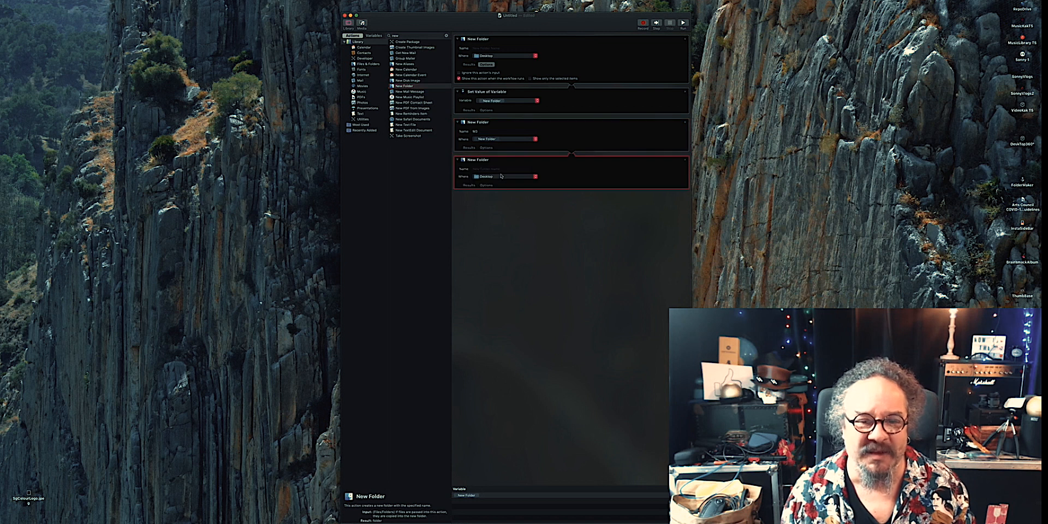
# Name the folder in the last, still unnamed New Folder action GoPro
pyautogui.click(482, 169)
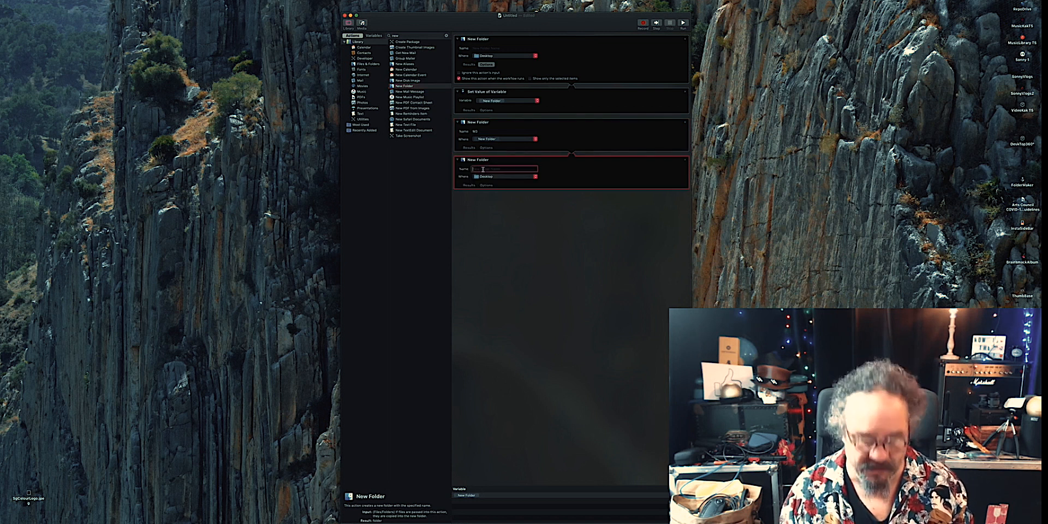
pyautogui.write('Gr')
pyautogui.write('Pro')
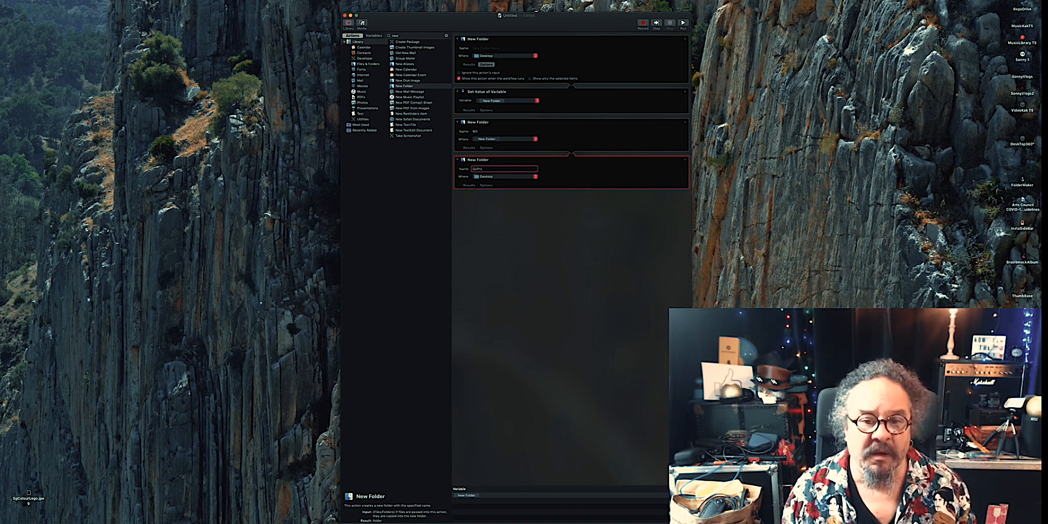
# Set the GoPro folder's location to the New Folder variable and make that action ignore its input
pyautogui.moveTo(462, 497); pyautogui.dragTo(494, 178)
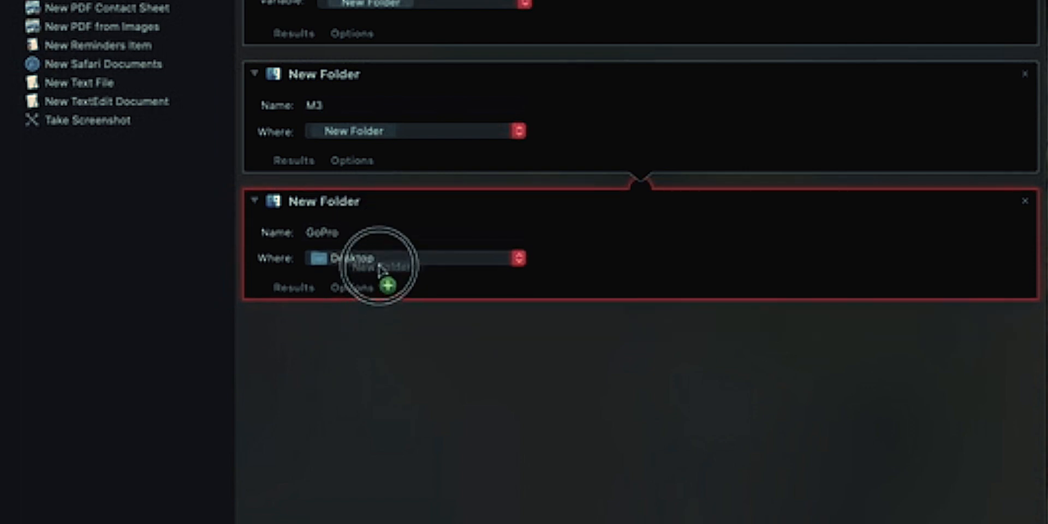
pyautogui.moveTo(379, 264); pyautogui.dragTo(380, 260)
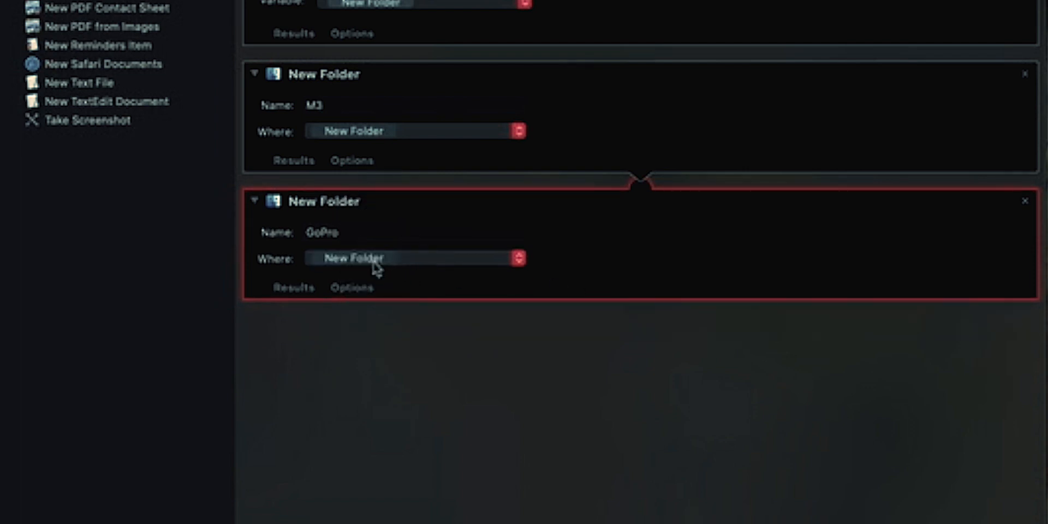
pyautogui.rightClick(622, 254)
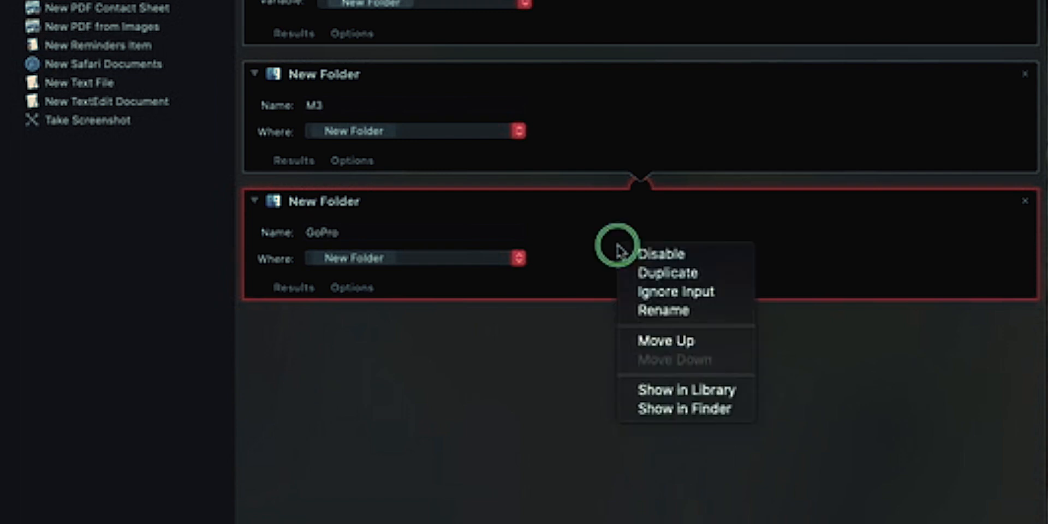
pyautogui.click(655, 292)
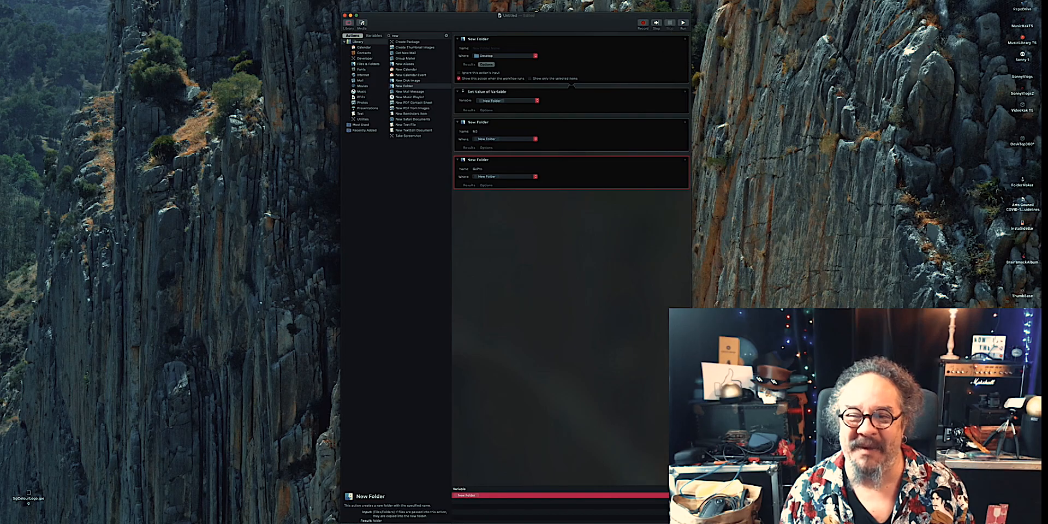
# Run the workflow and create the main folder on the Desktop with the name TestFolder
pyautogui.click(683, 24)
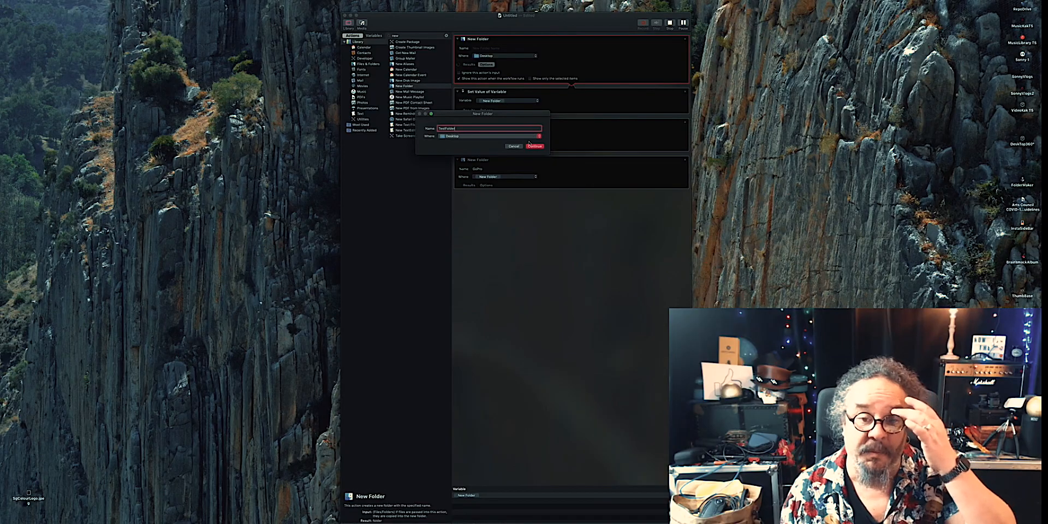
pyautogui.click(535, 147)
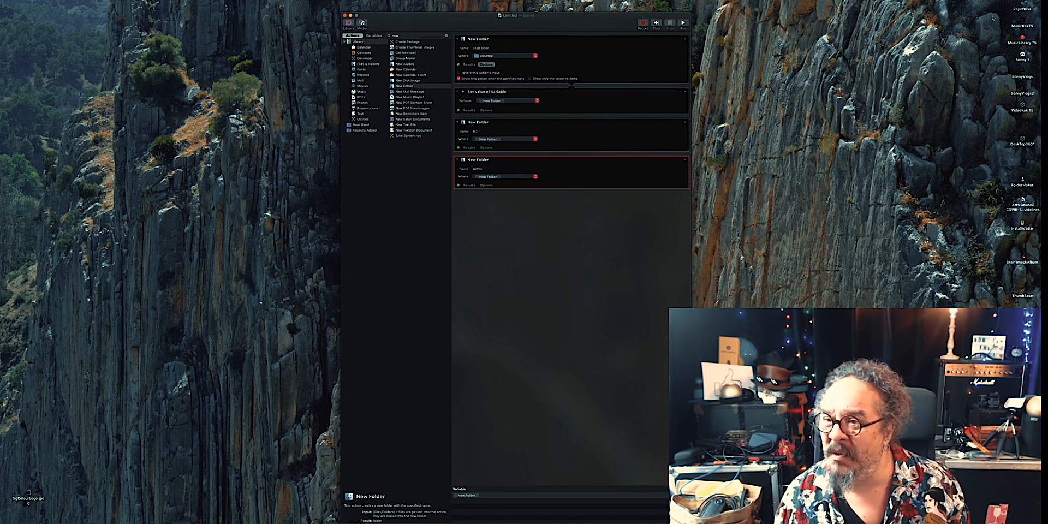
# Move TestFolder to a clear area of the desktop, and open it to check its subfolders before closing it
pyautogui.moveTo(963, 2); pyautogui.dragTo(787, 82)
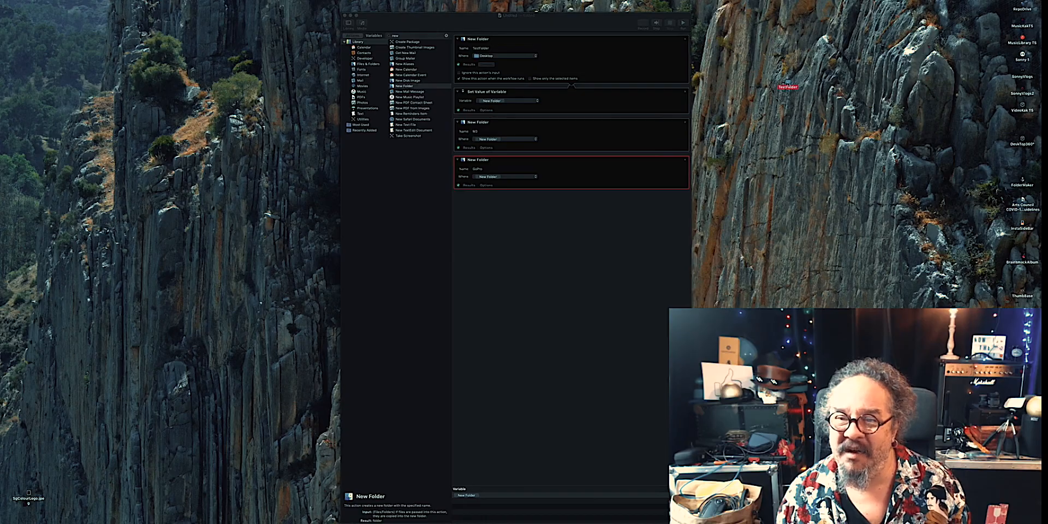
pyautogui.doubleClick(788, 82)
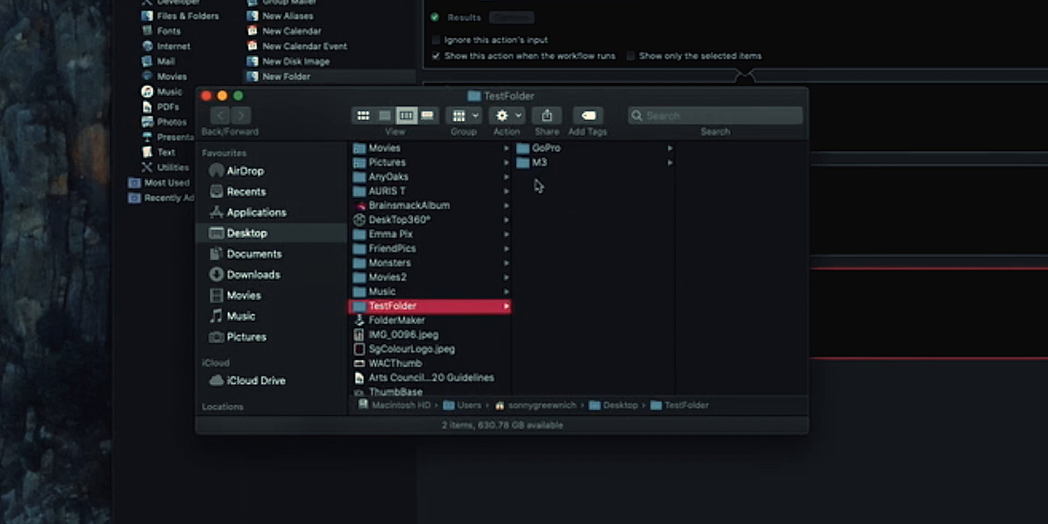
pyautogui.click(206, 96)
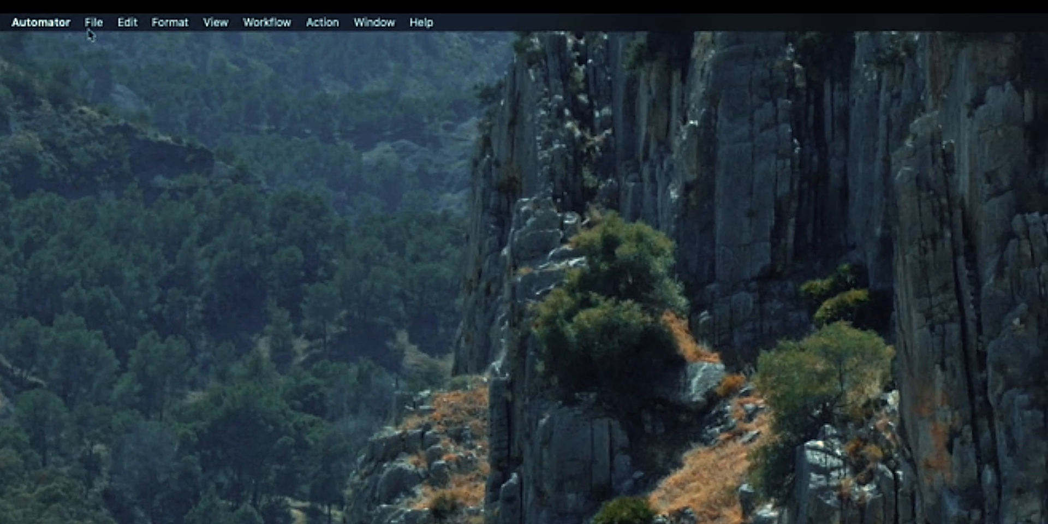
# Save the workflow to the Desktop as FolderMaker2 in the Application file format
pyautogui.click(122, 20)
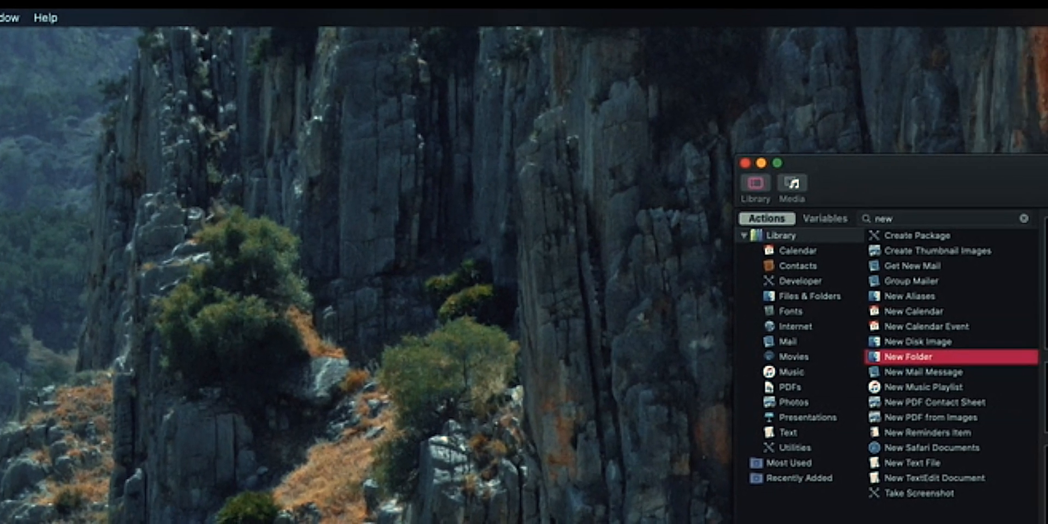
pyautogui.press('super+s')
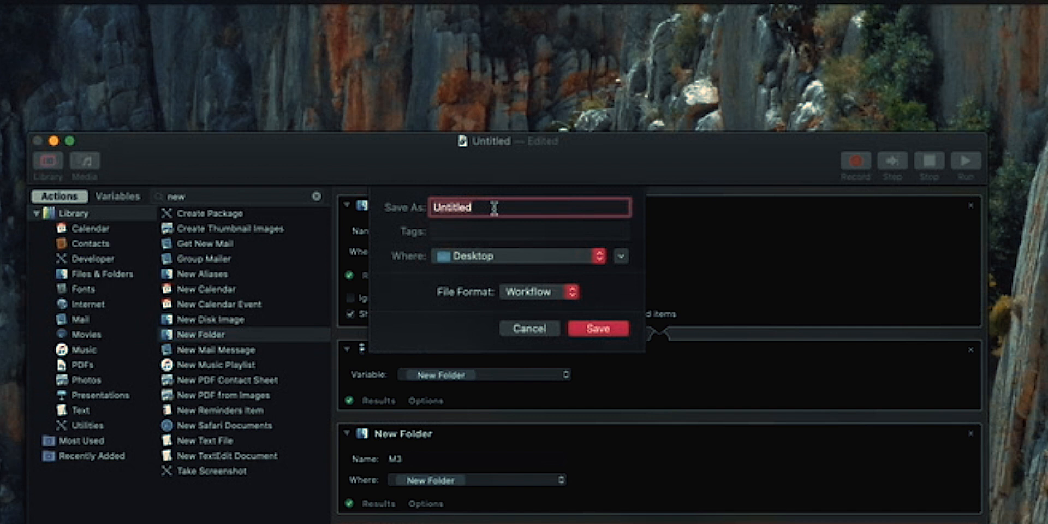
pyautogui.write('Fold')
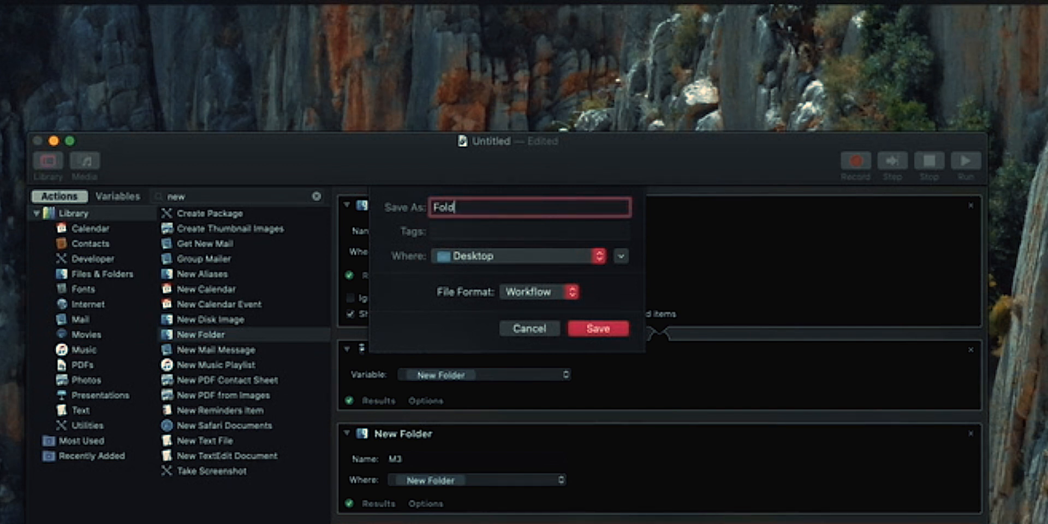
pyautogui.write('erMaker2')
pyautogui.click(563, 302)
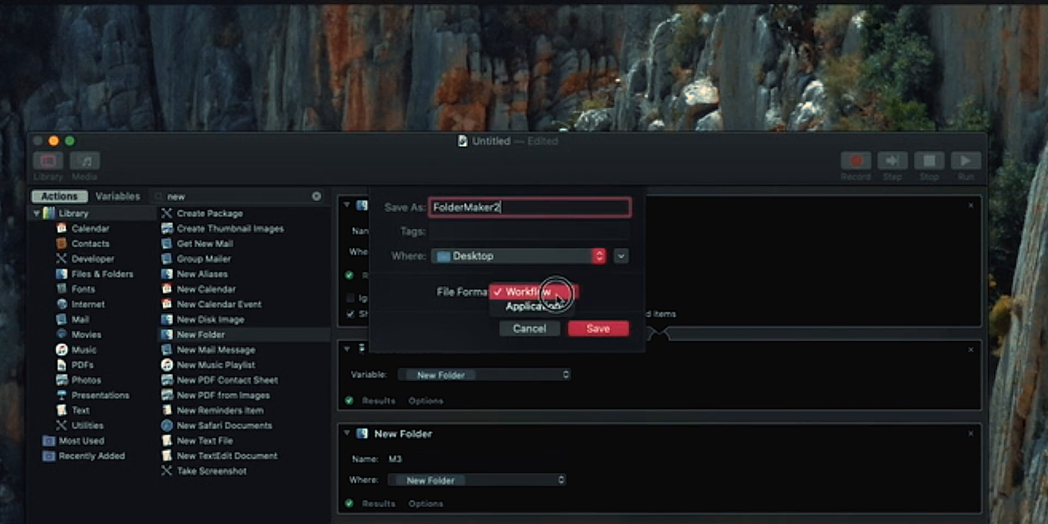
pyautogui.click(557, 306)
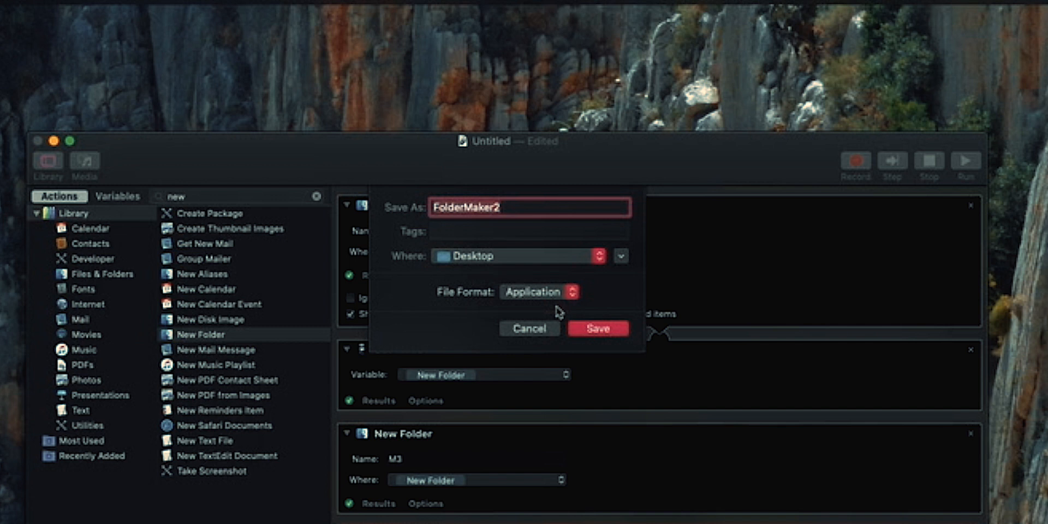
pyautogui.click(599, 329)
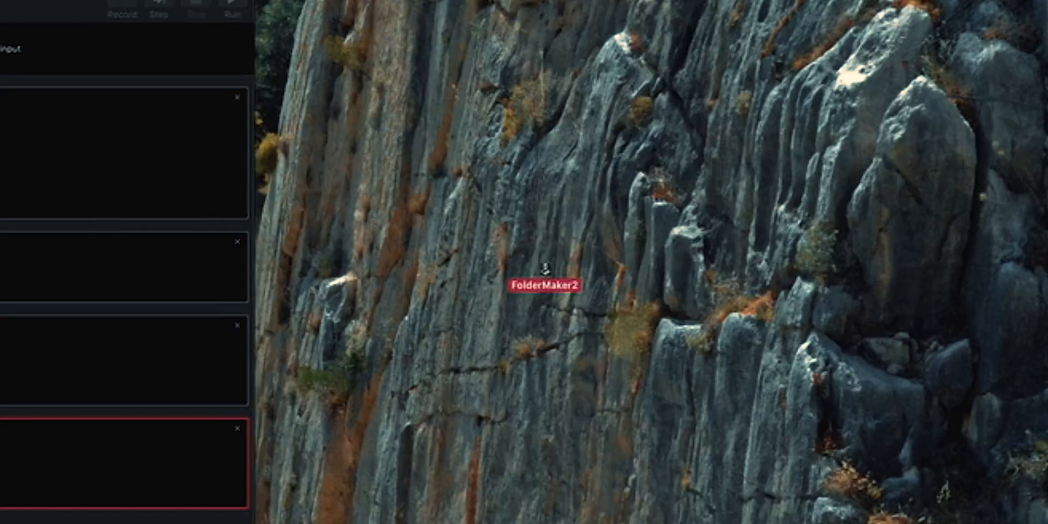
# Hide Automator and launch the FolderMaker2 application from the desktop
pyautogui.moveTo(54, 5); pyautogui.dragTo(53, 5)
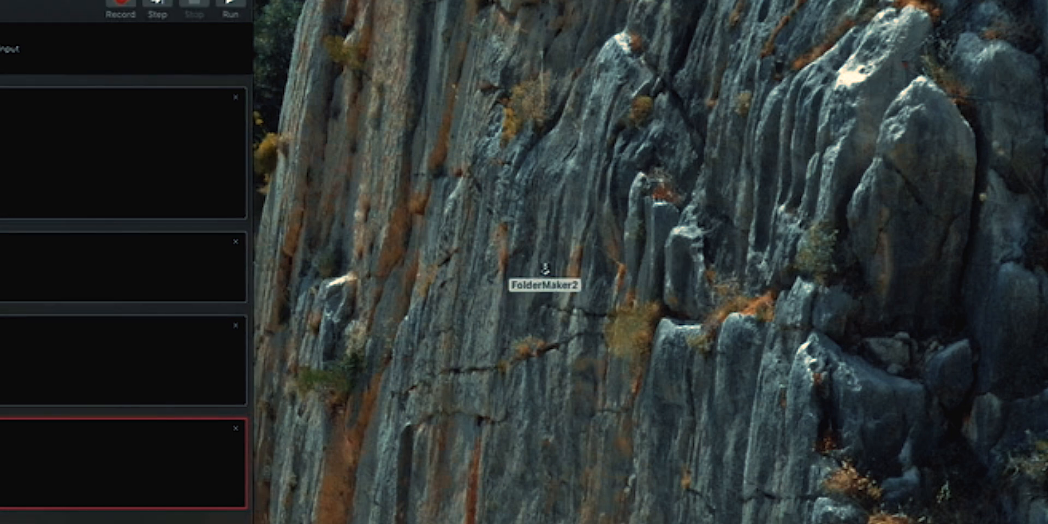
pyautogui.press('super+h')
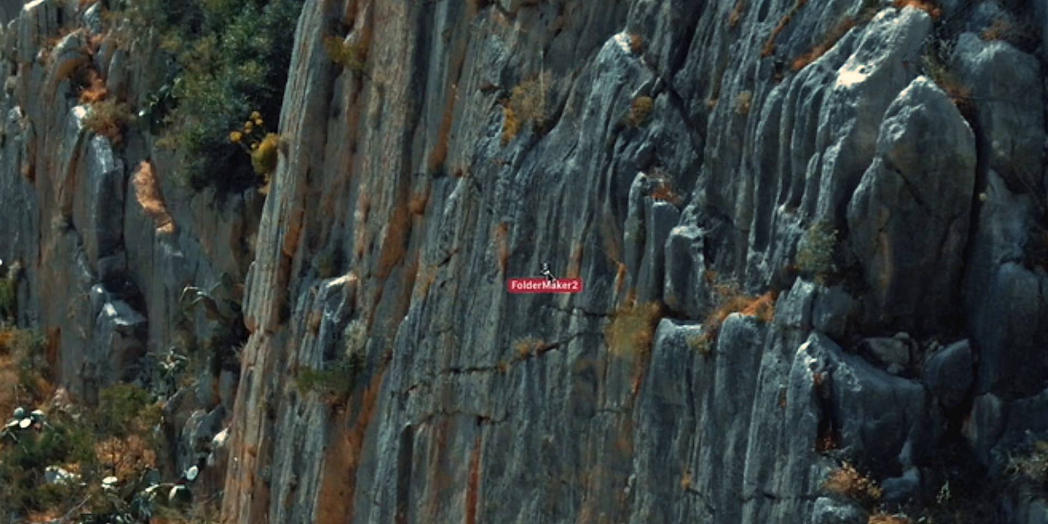
pyautogui.doubleClick(546, 268)
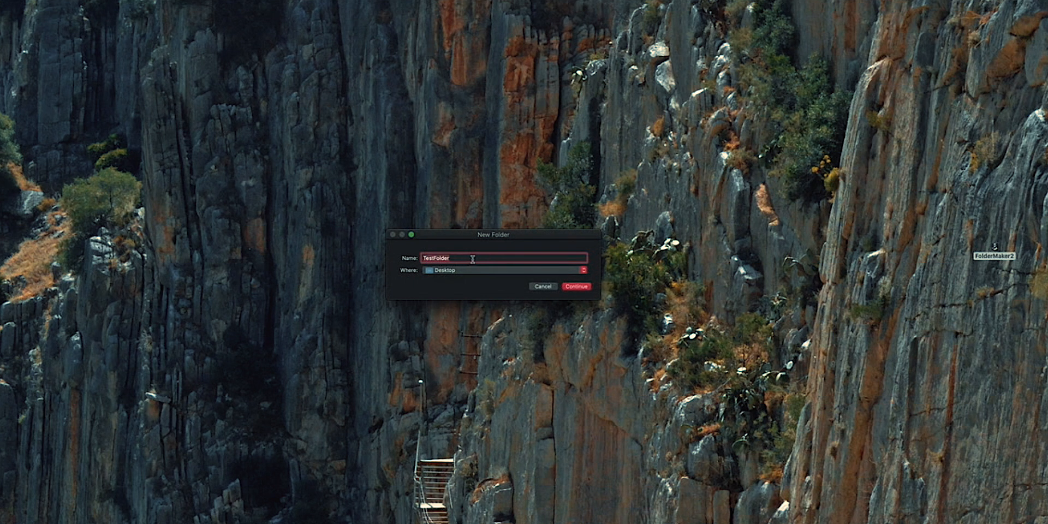
# Name the new folder NewVlog, choose the Footage folder on the VideoKak T5 drive as its location, and create it
pyautogui.write('NewVid')
pyautogui.click(473, 270)
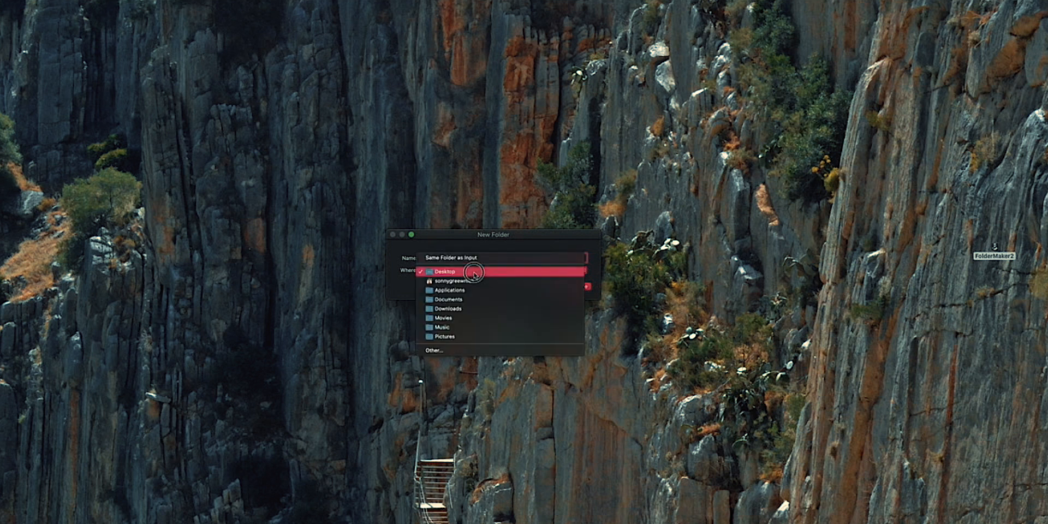
pyautogui.click(464, 350)
pyautogui.scroll(-5, 458, 433)
pyautogui.click(456, 397)
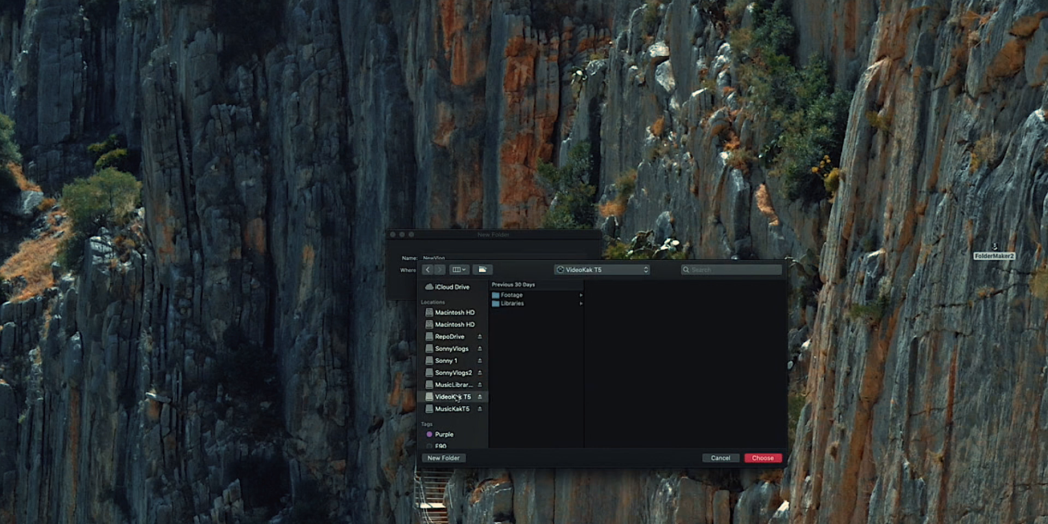
pyautogui.click(550, 297)
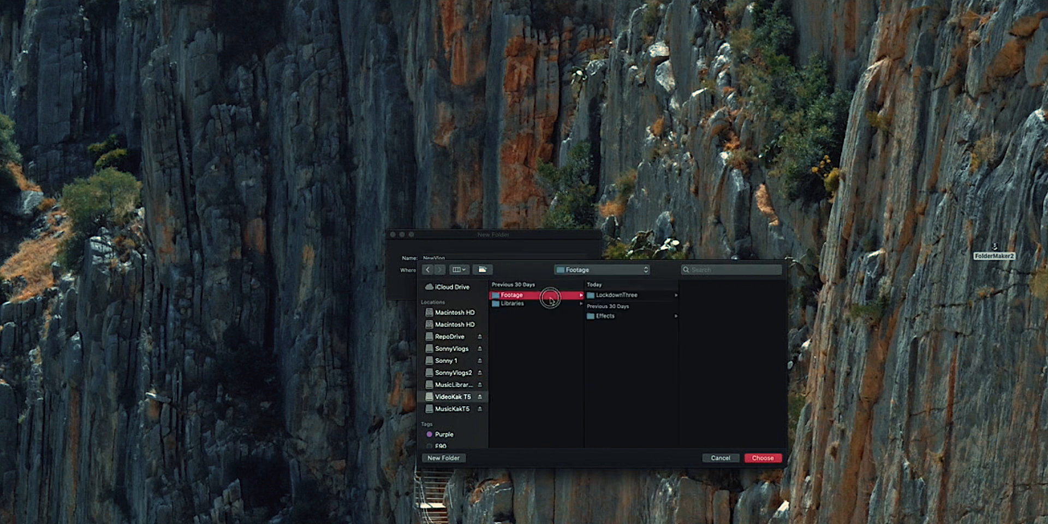
pyautogui.click(765, 459)
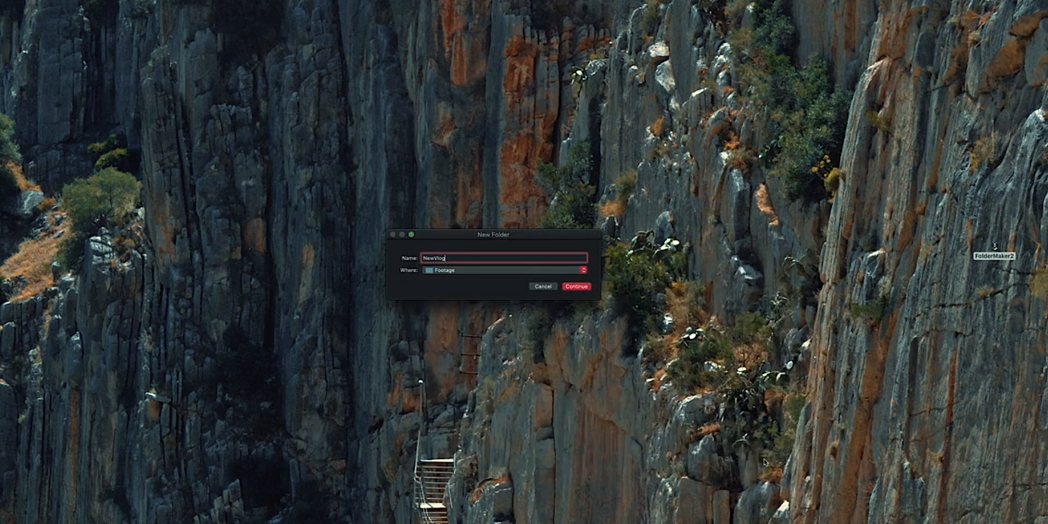
pyautogui.click(576, 287)
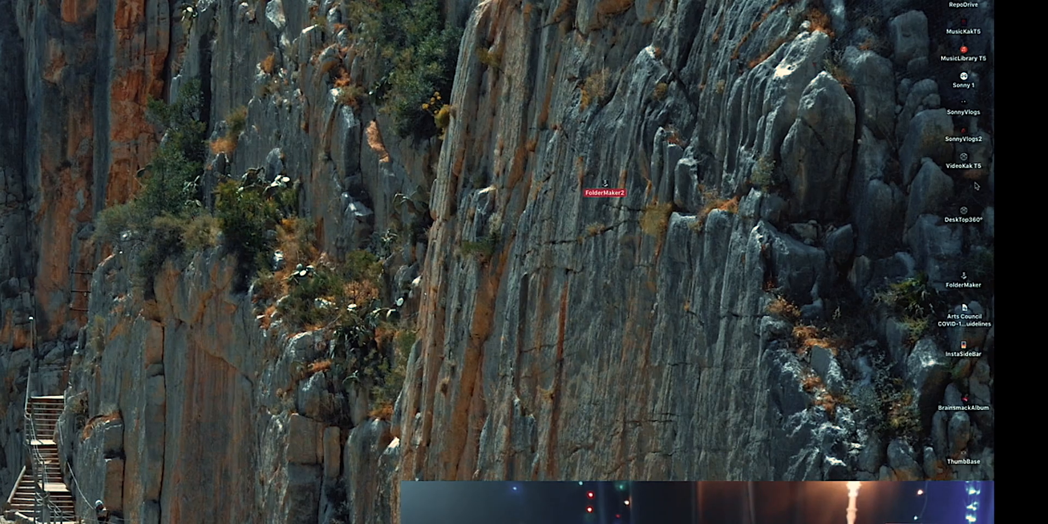
# Open the VideoKak T5 drive and browse through Footage into NewVlog to check its subfolders
pyautogui.doubleClick(962, 157)
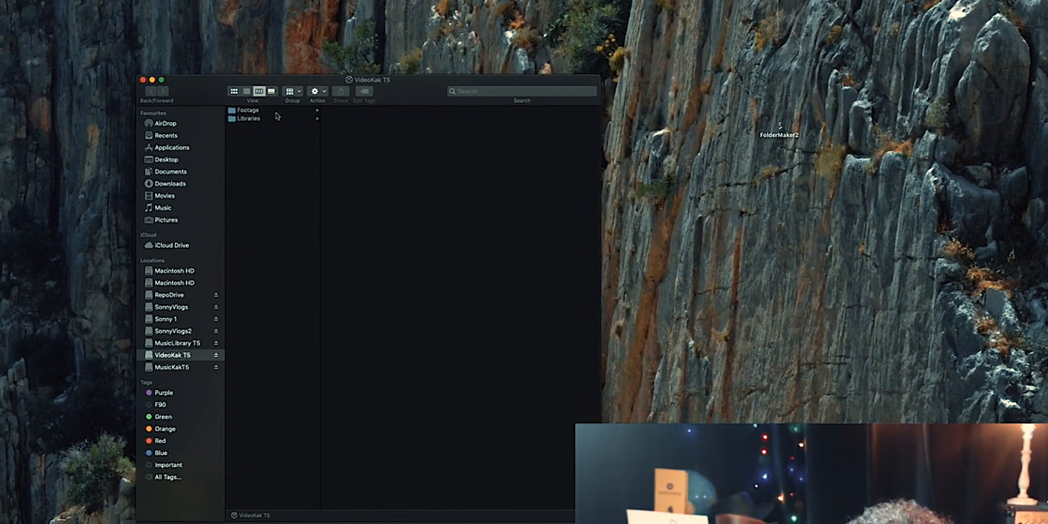
pyautogui.click(256, 110)
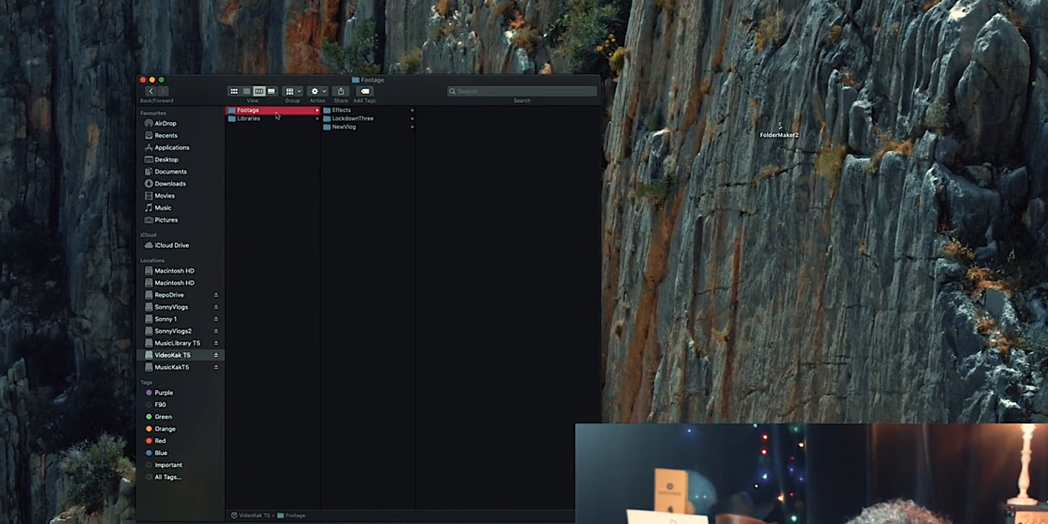
pyautogui.click(349, 127)
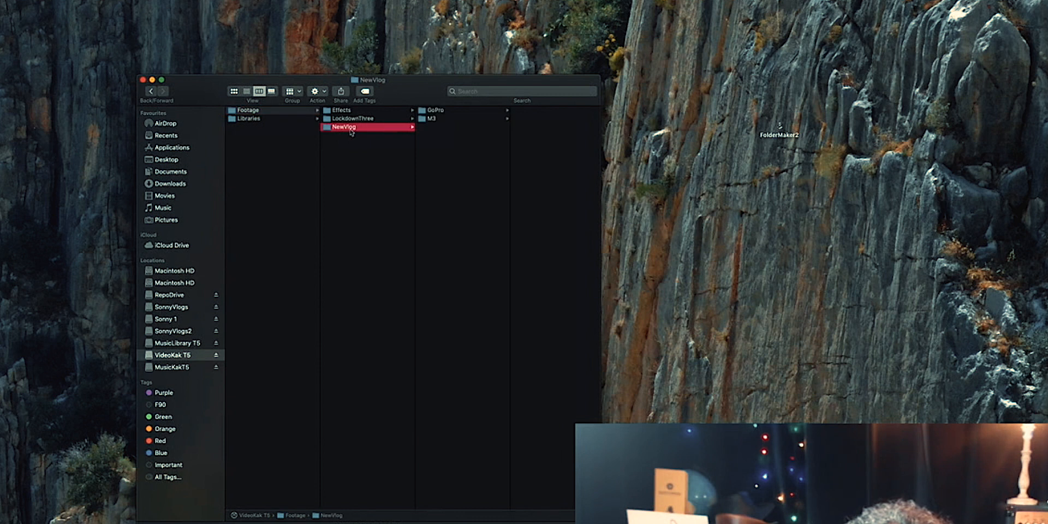
pyautogui.click(452, 111)
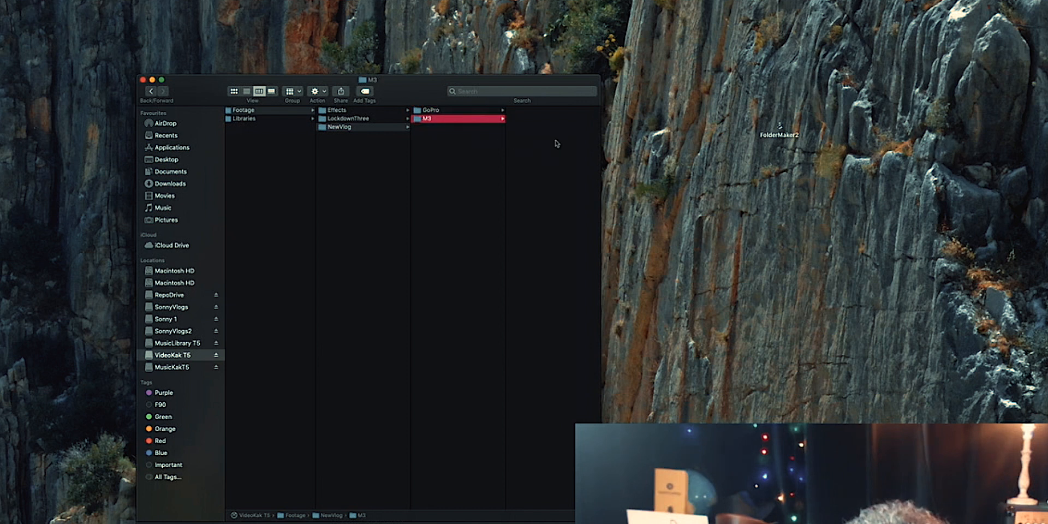